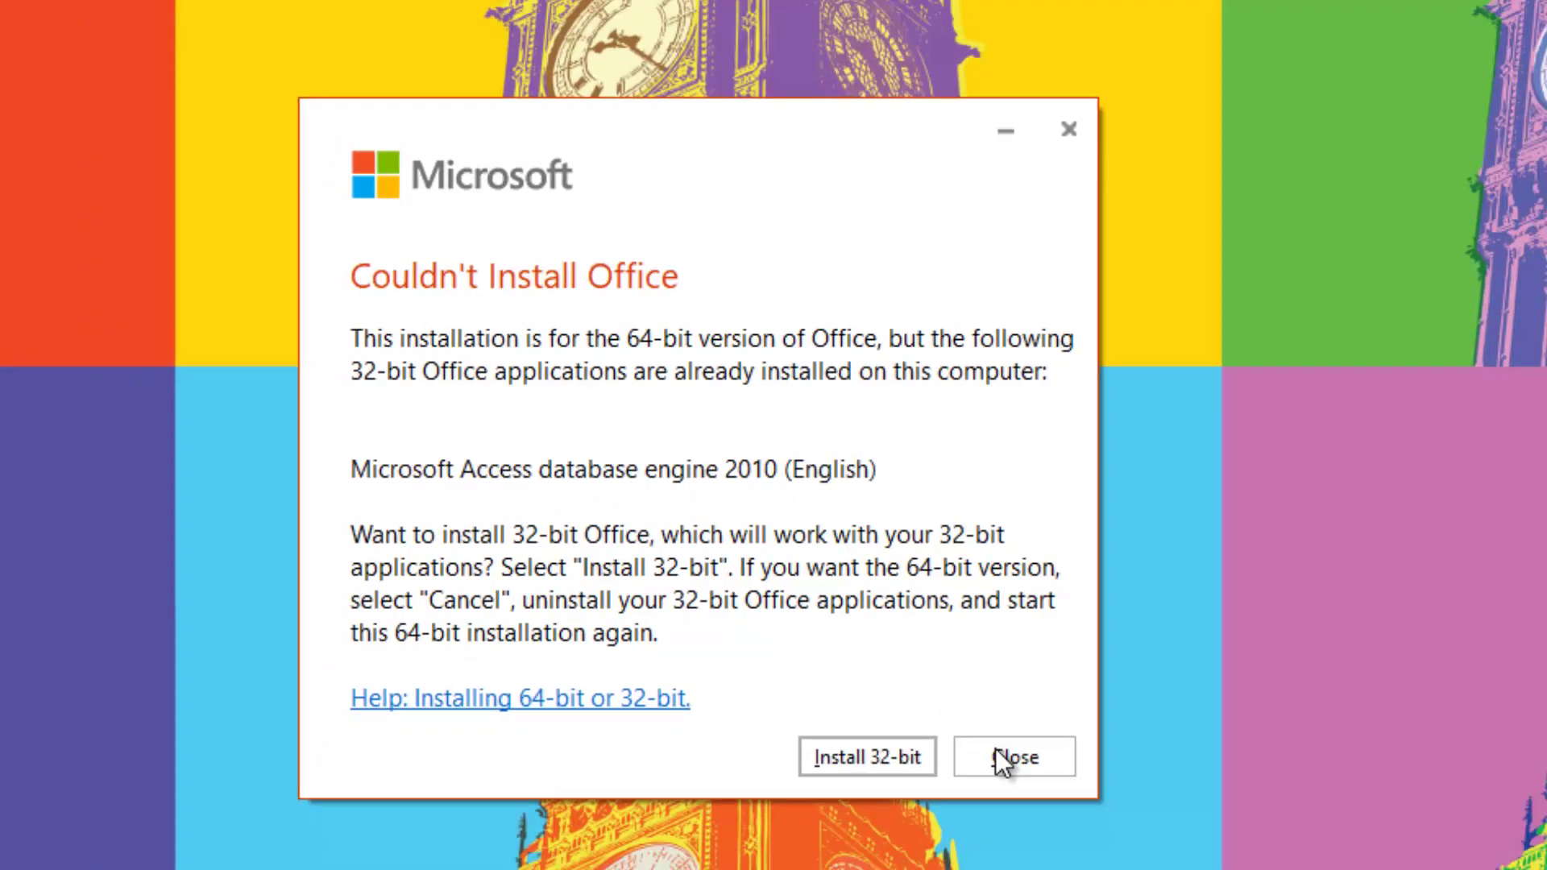
# Close the 'Couldn't Install Office' error about the failed 64-bit install
pyautogui.click(999, 785)
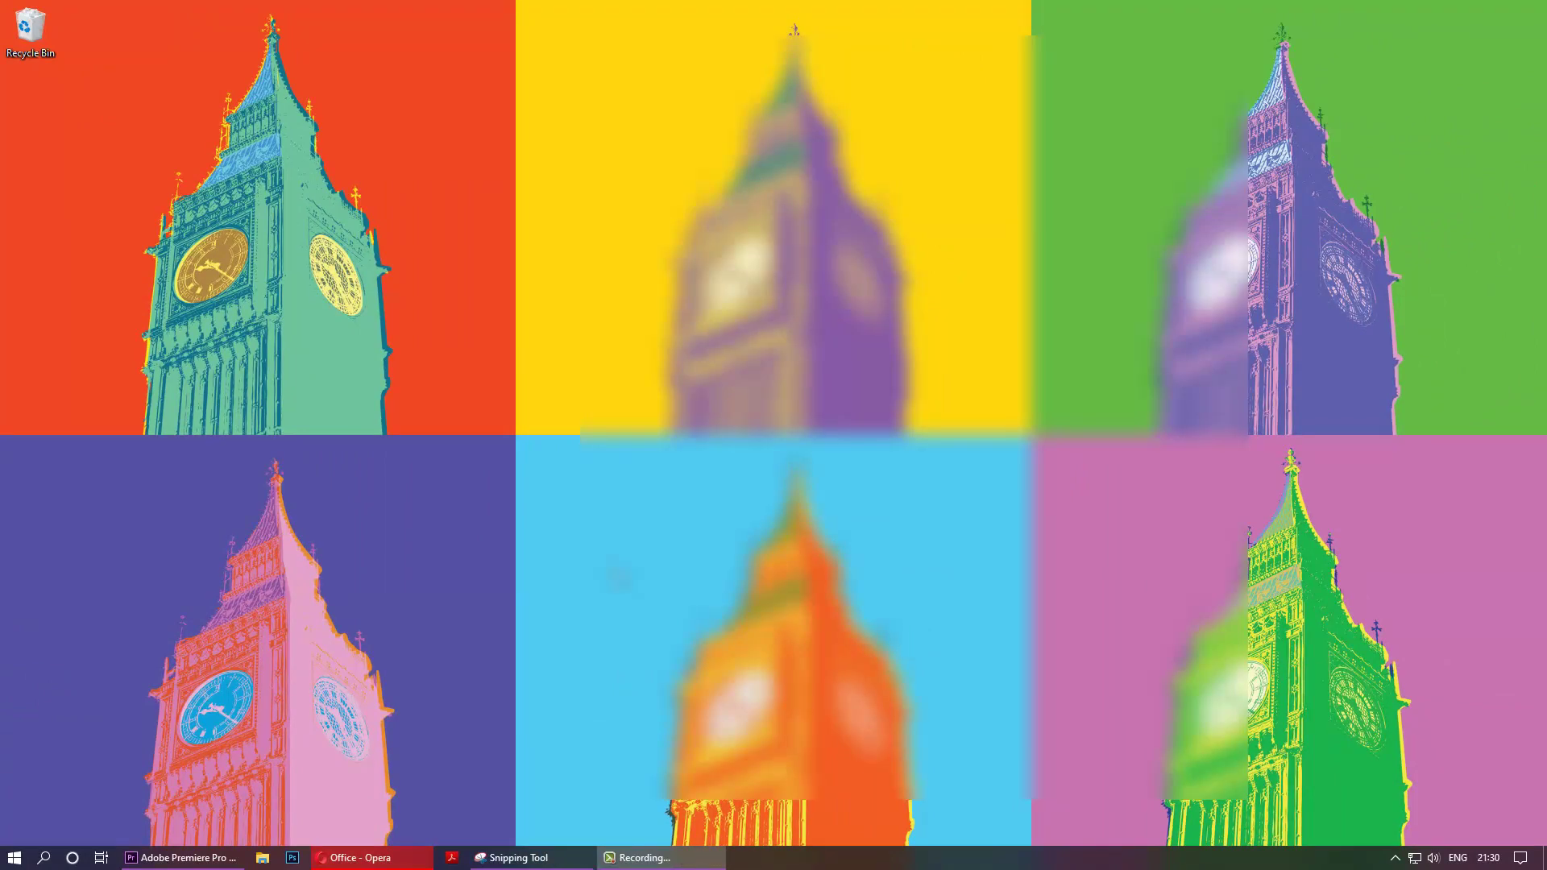
# Launch Control Panel by searching 'control' and open Programs and Features' uninstall list
pyautogui.press('super')
pyautogui.write('control')
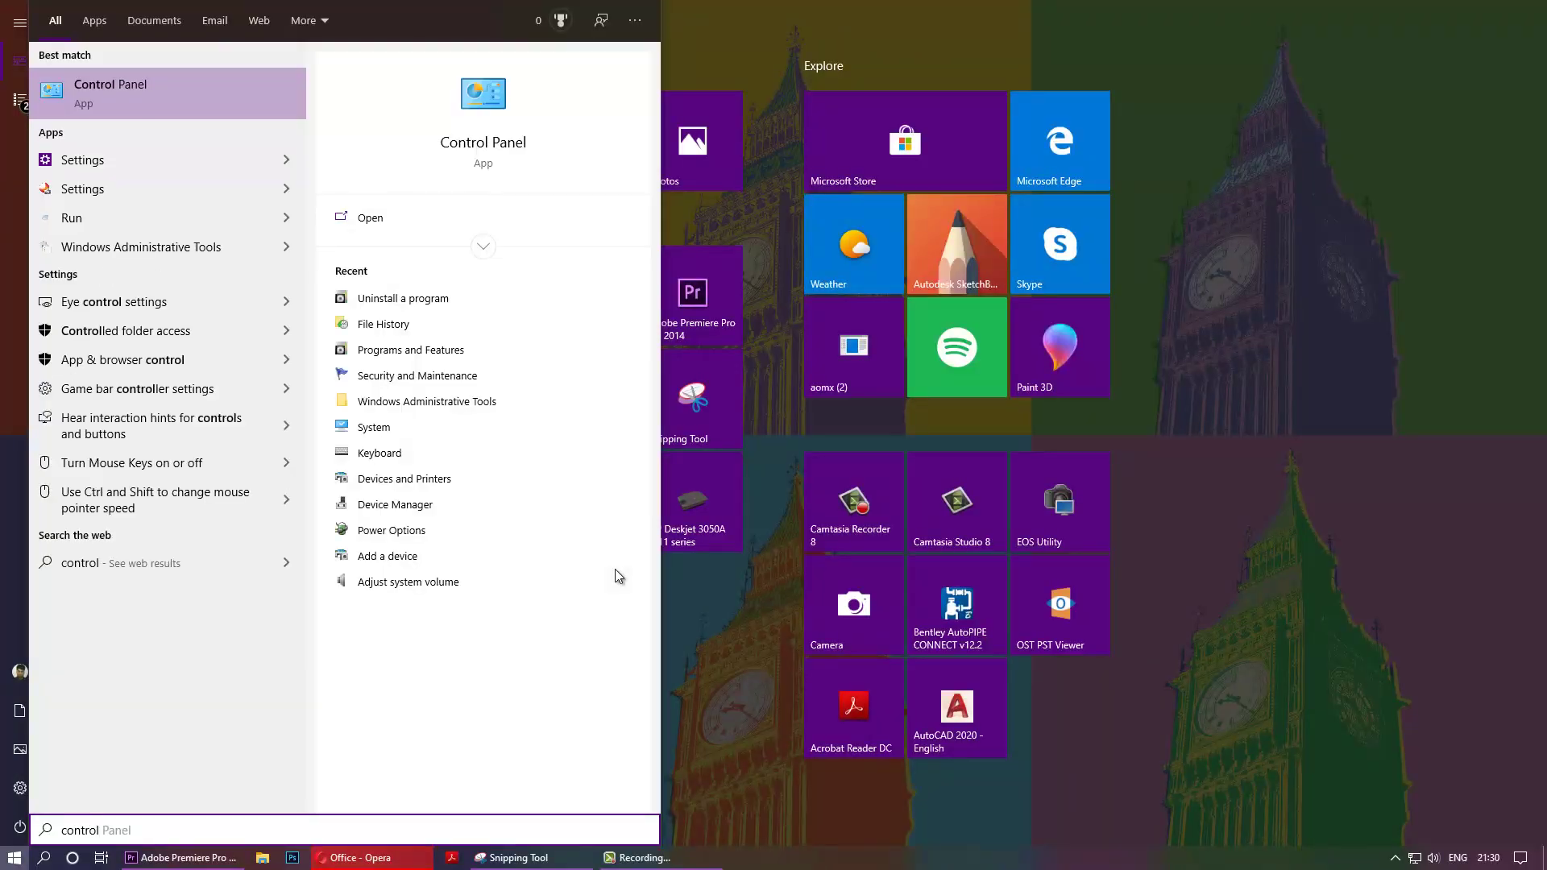
pyautogui.press('Return')
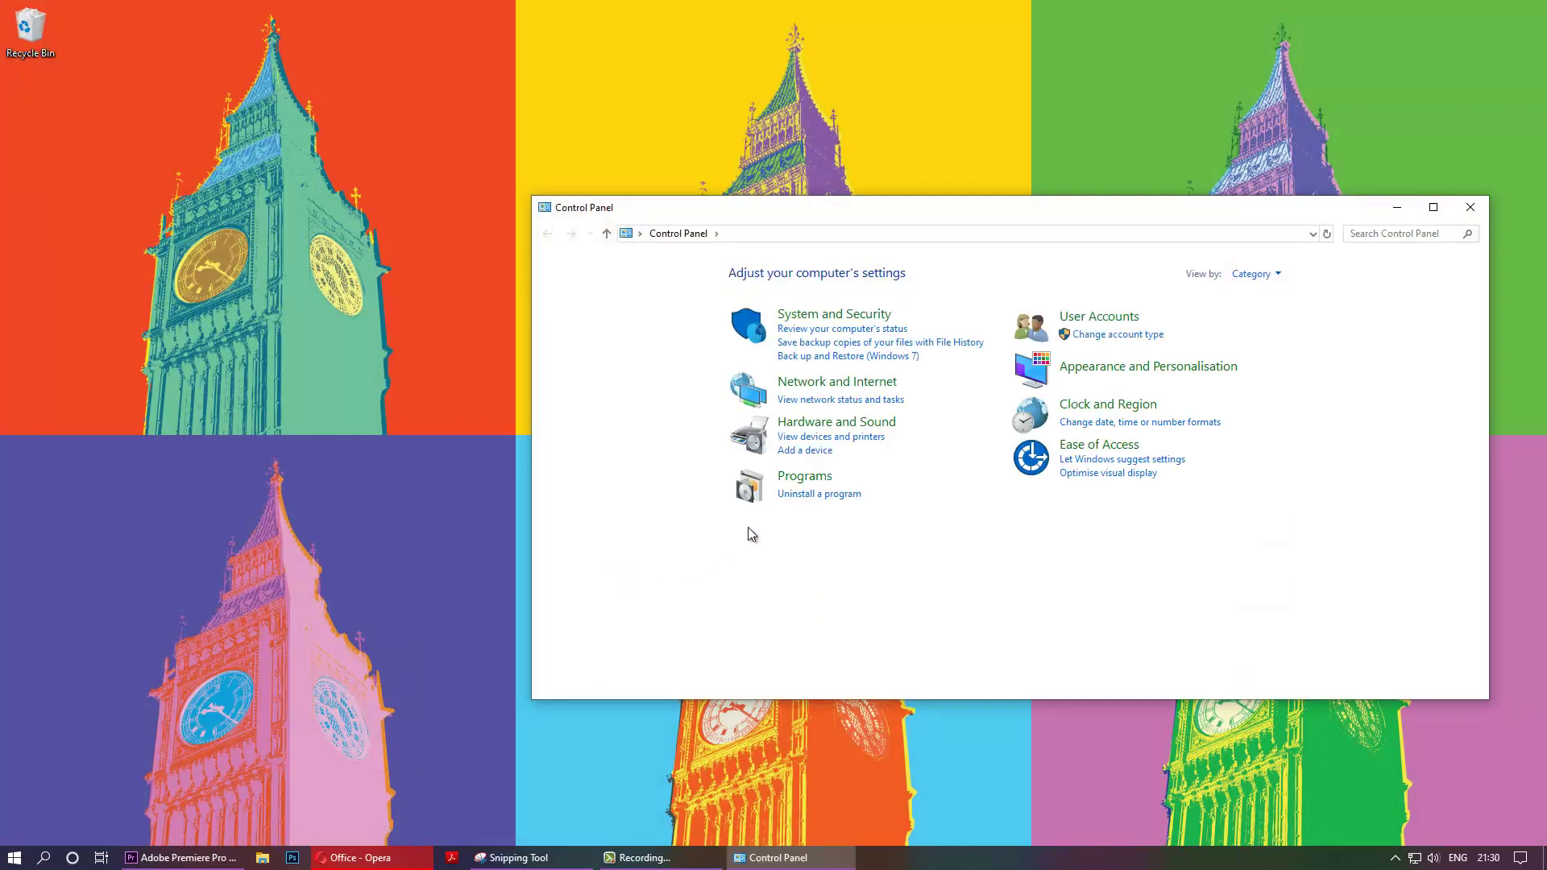
pyautogui.click(797, 501)
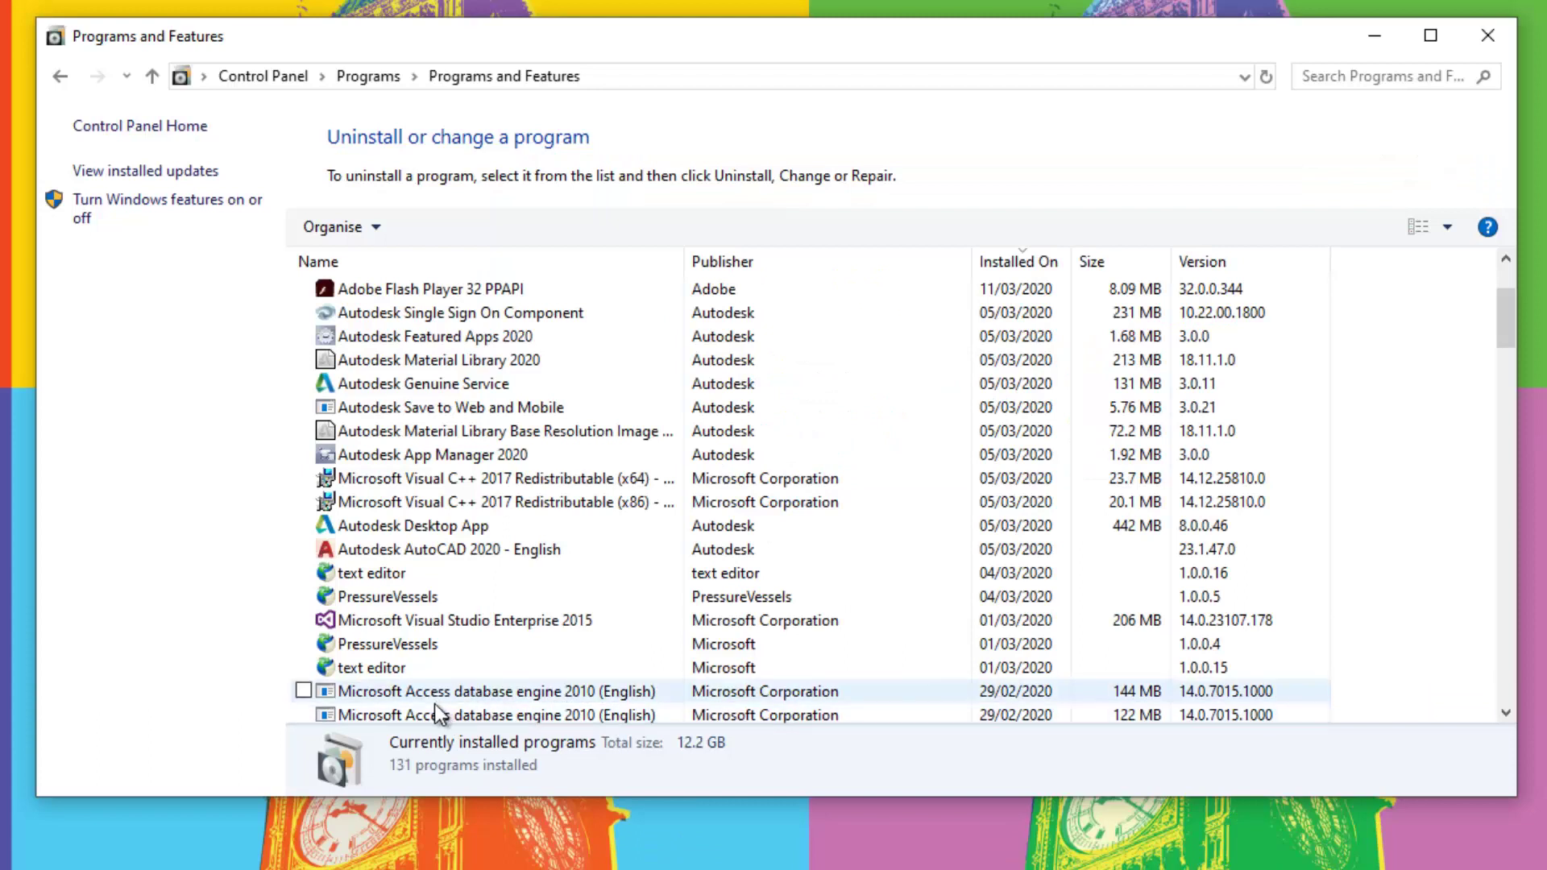
# Uninstall both Microsoft Access database engine 2010 (English) entries, confirming each removal
pyautogui.doubleClick(492, 690)
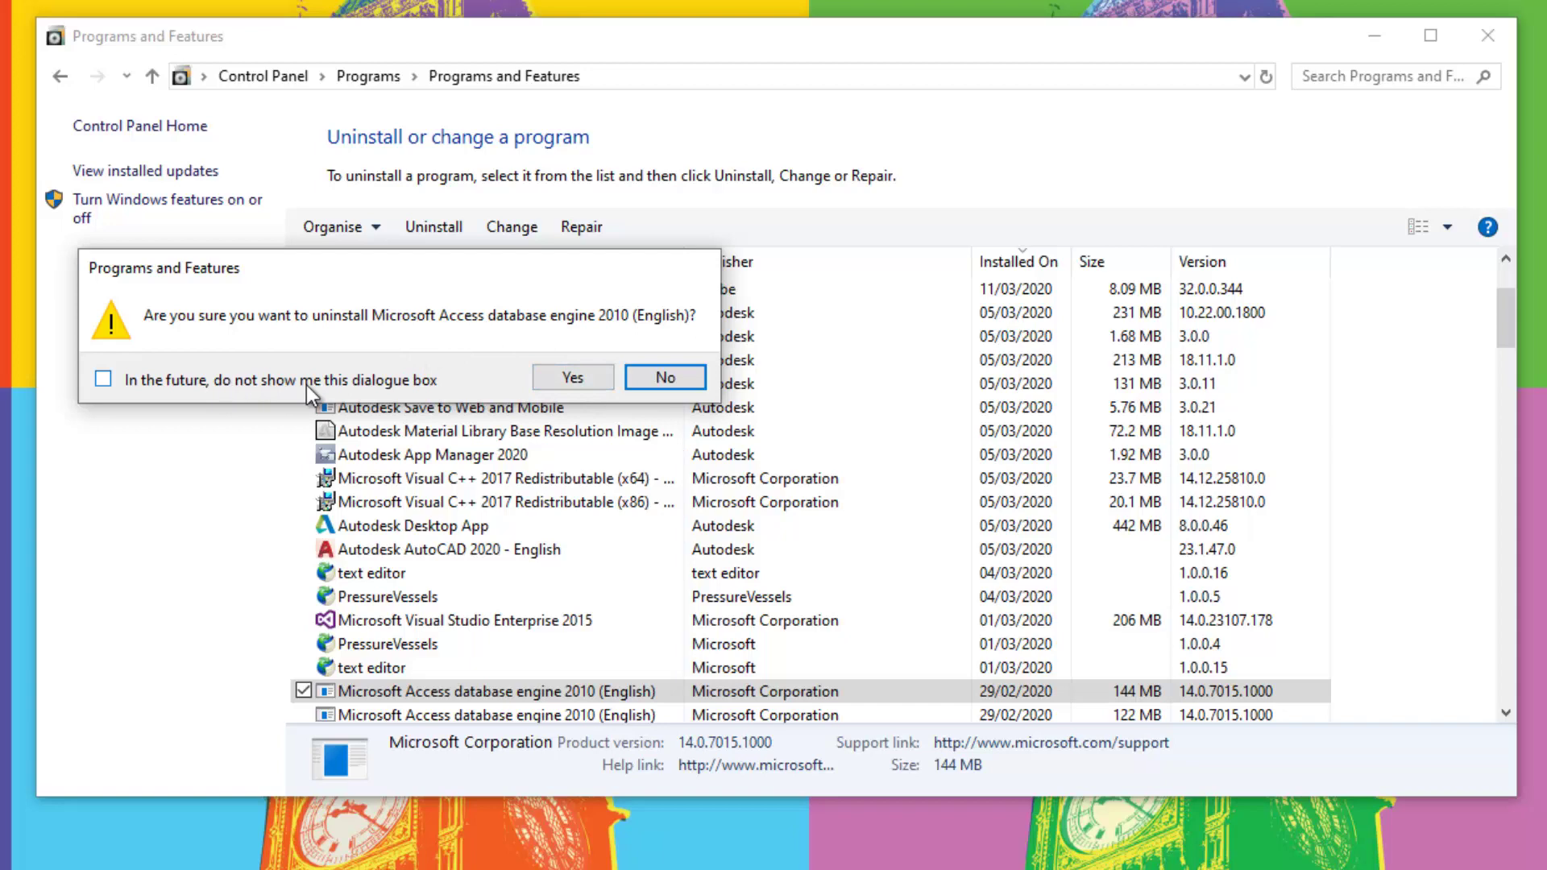
pyautogui.click(574, 378)
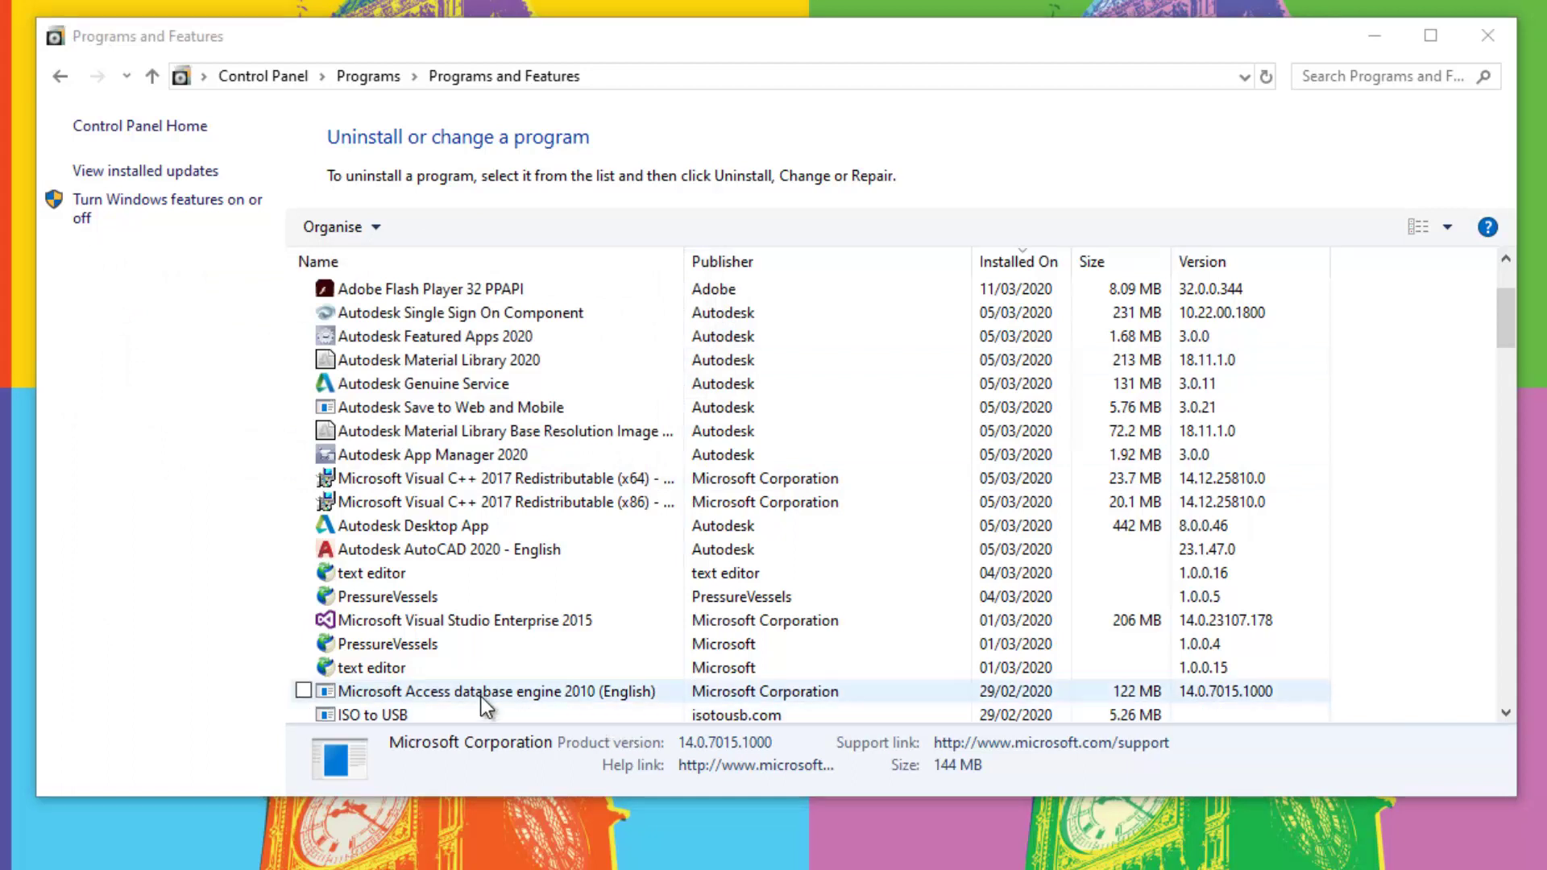
pyautogui.doubleClick(422, 691)
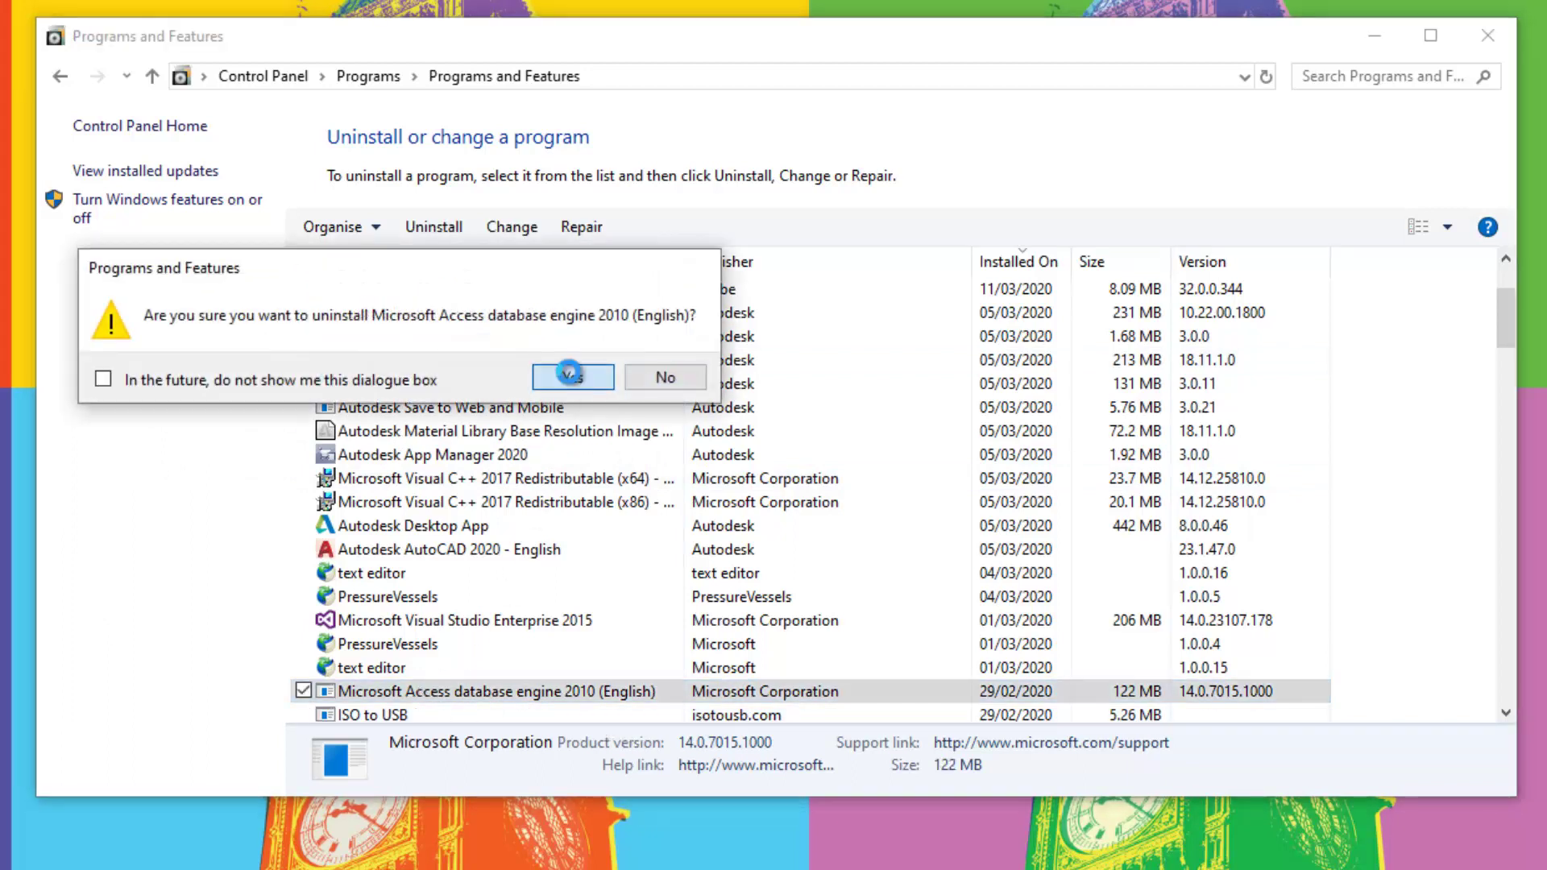
pyautogui.click(569, 377)
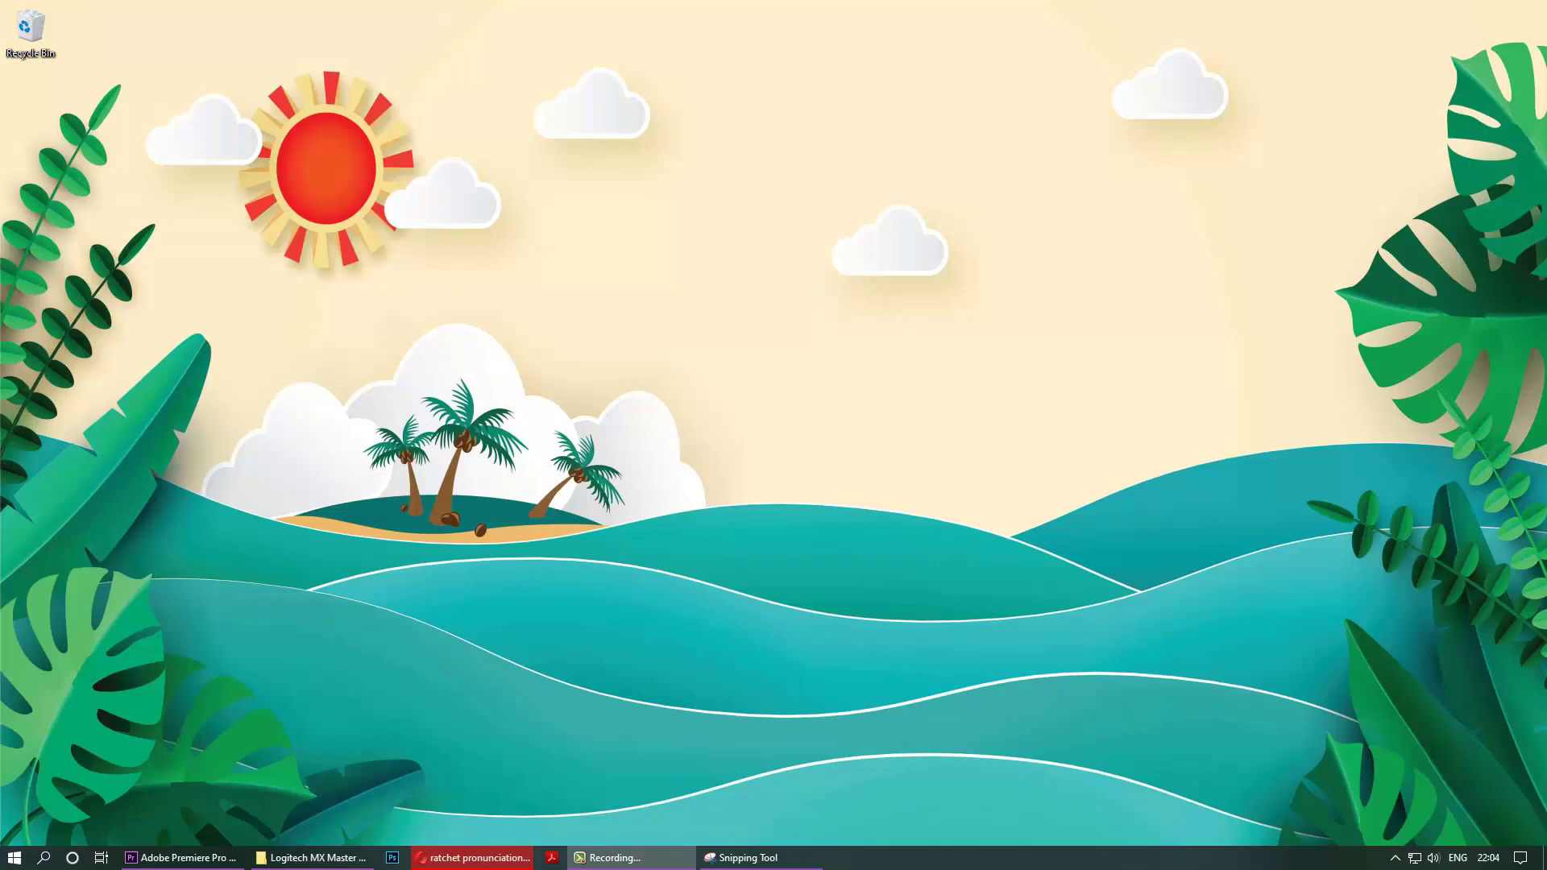
# Start Excel from the Start menu's All apps list
pyautogui.click(16, 857)
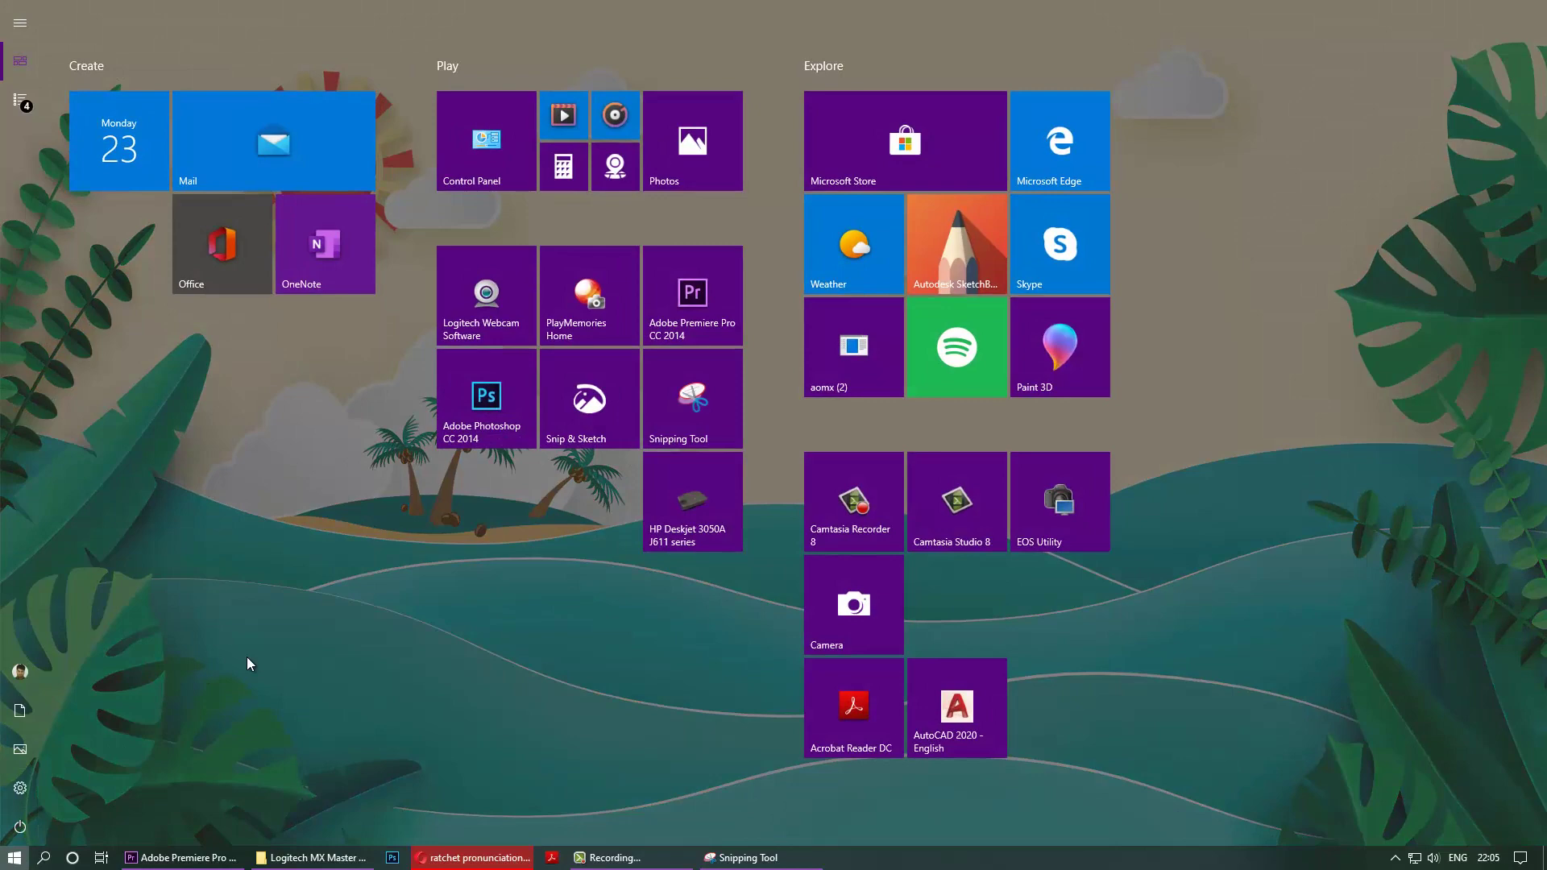
pyautogui.click(21, 101)
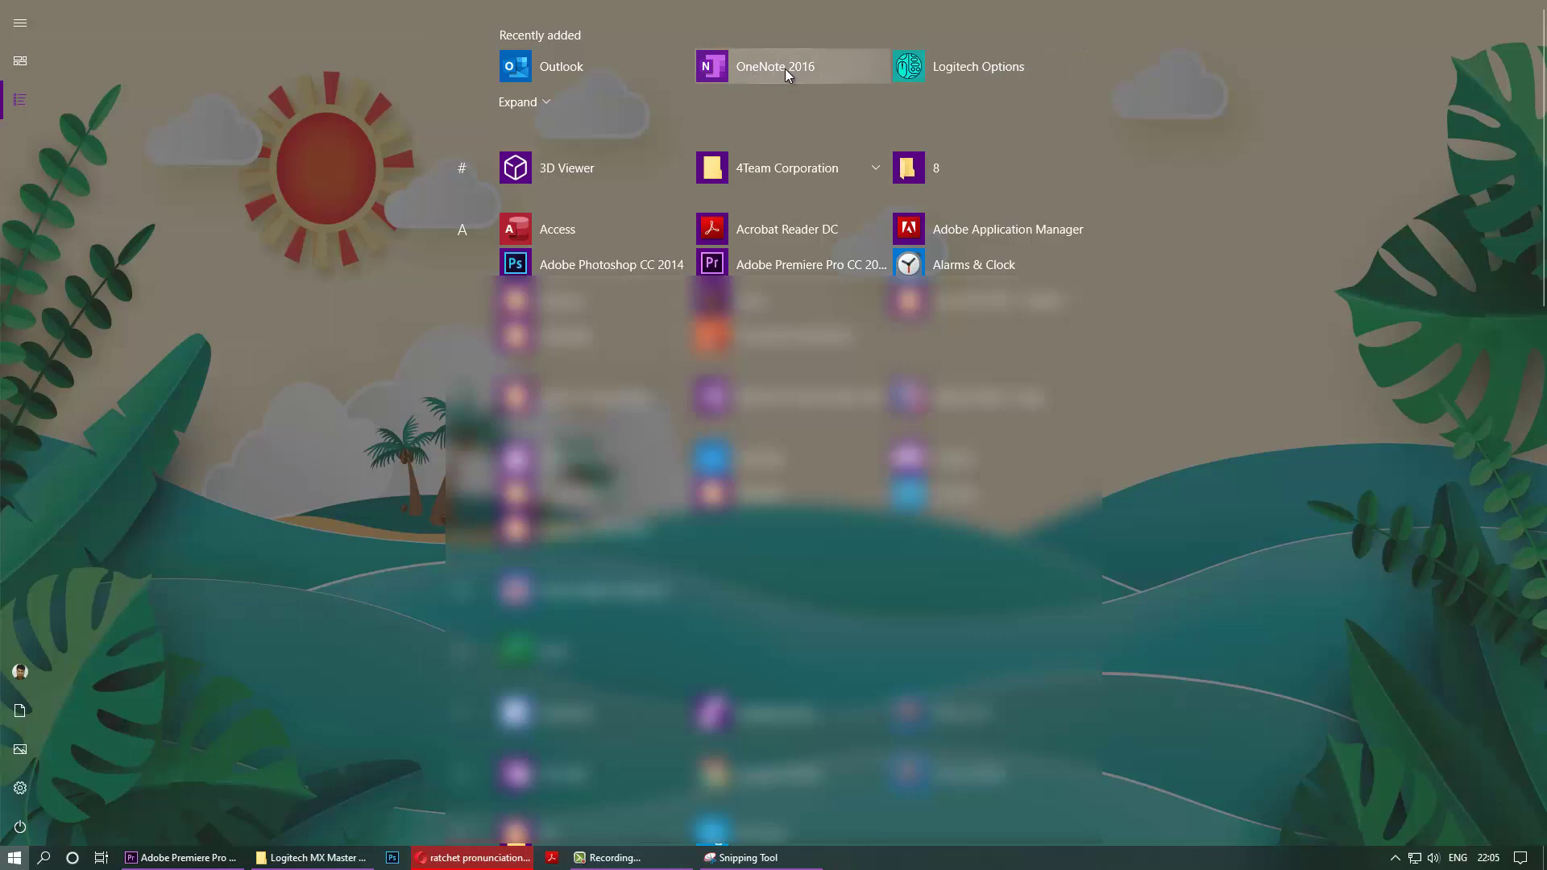
pyautogui.click(533, 574)
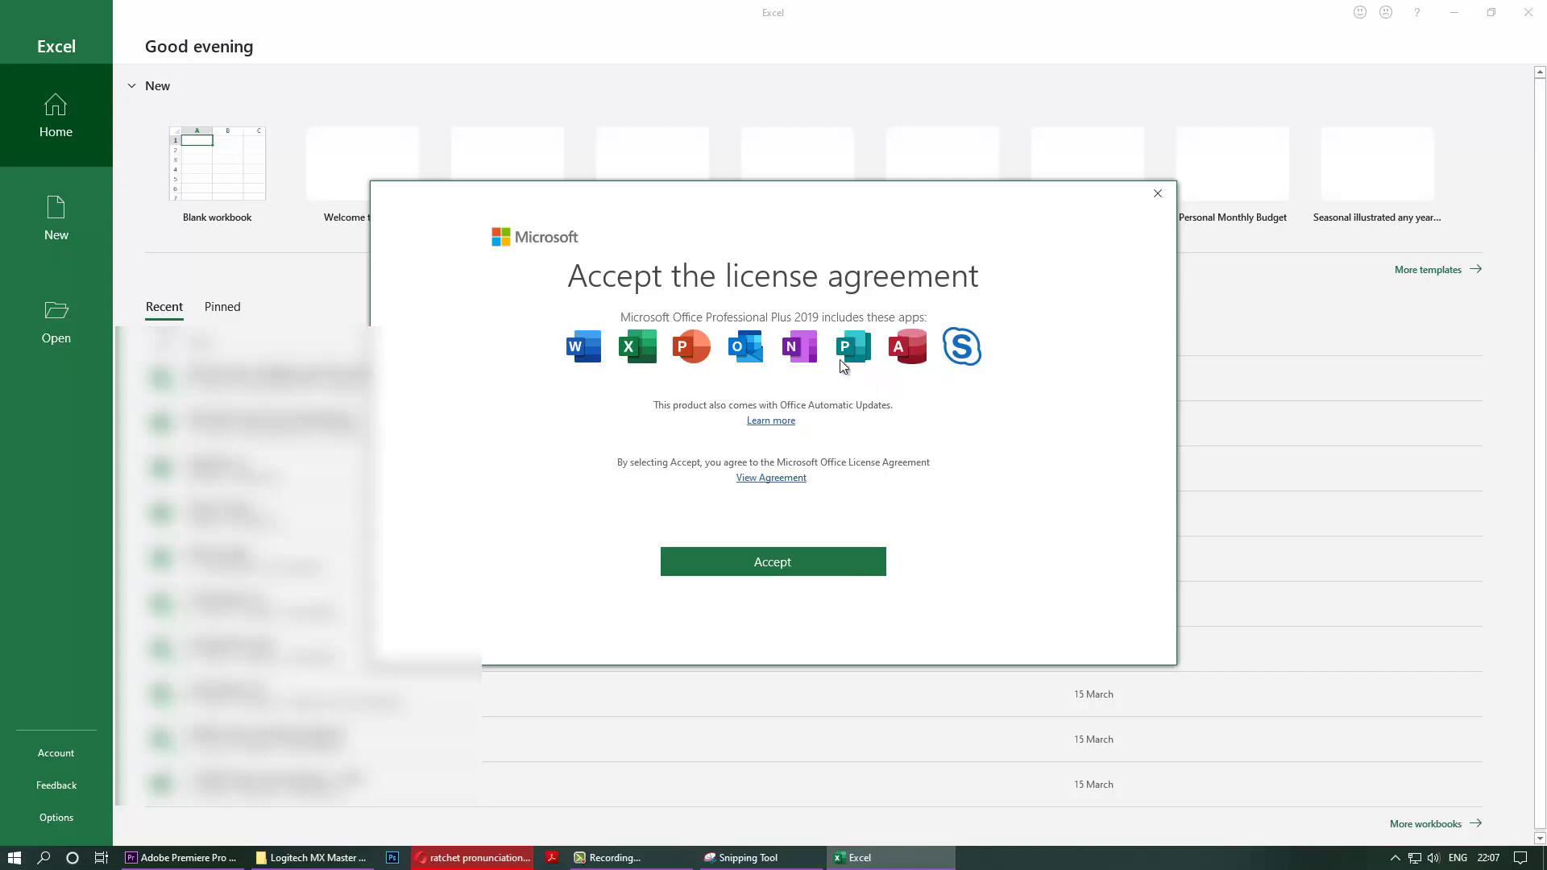
# Accept the license and activate Office Professional Plus 2019 over the Internet
pyautogui.click(780, 558)
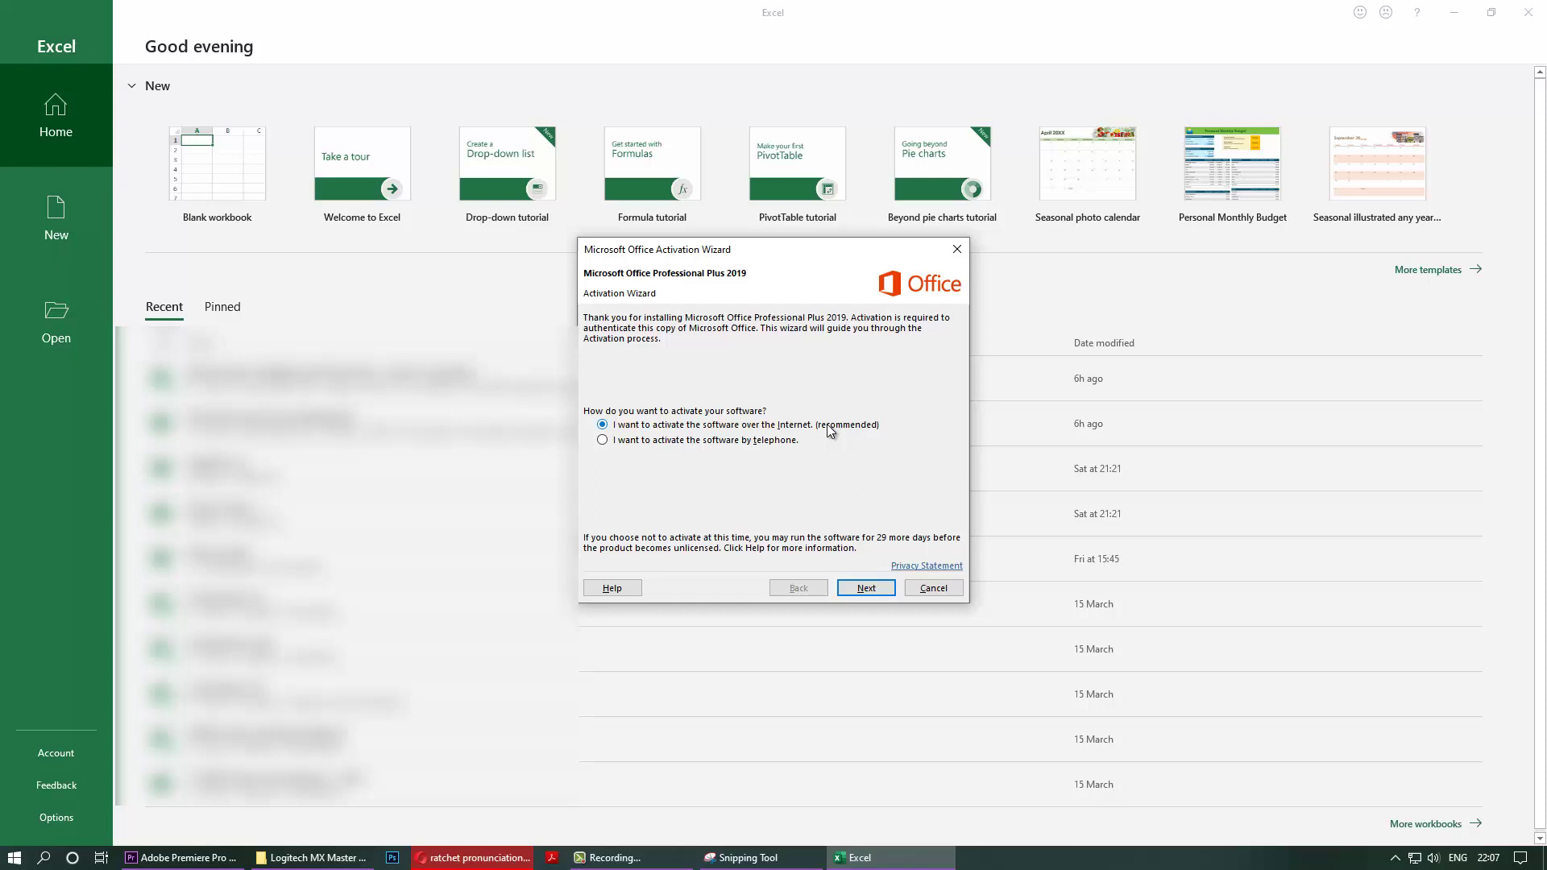
pyautogui.click(864, 589)
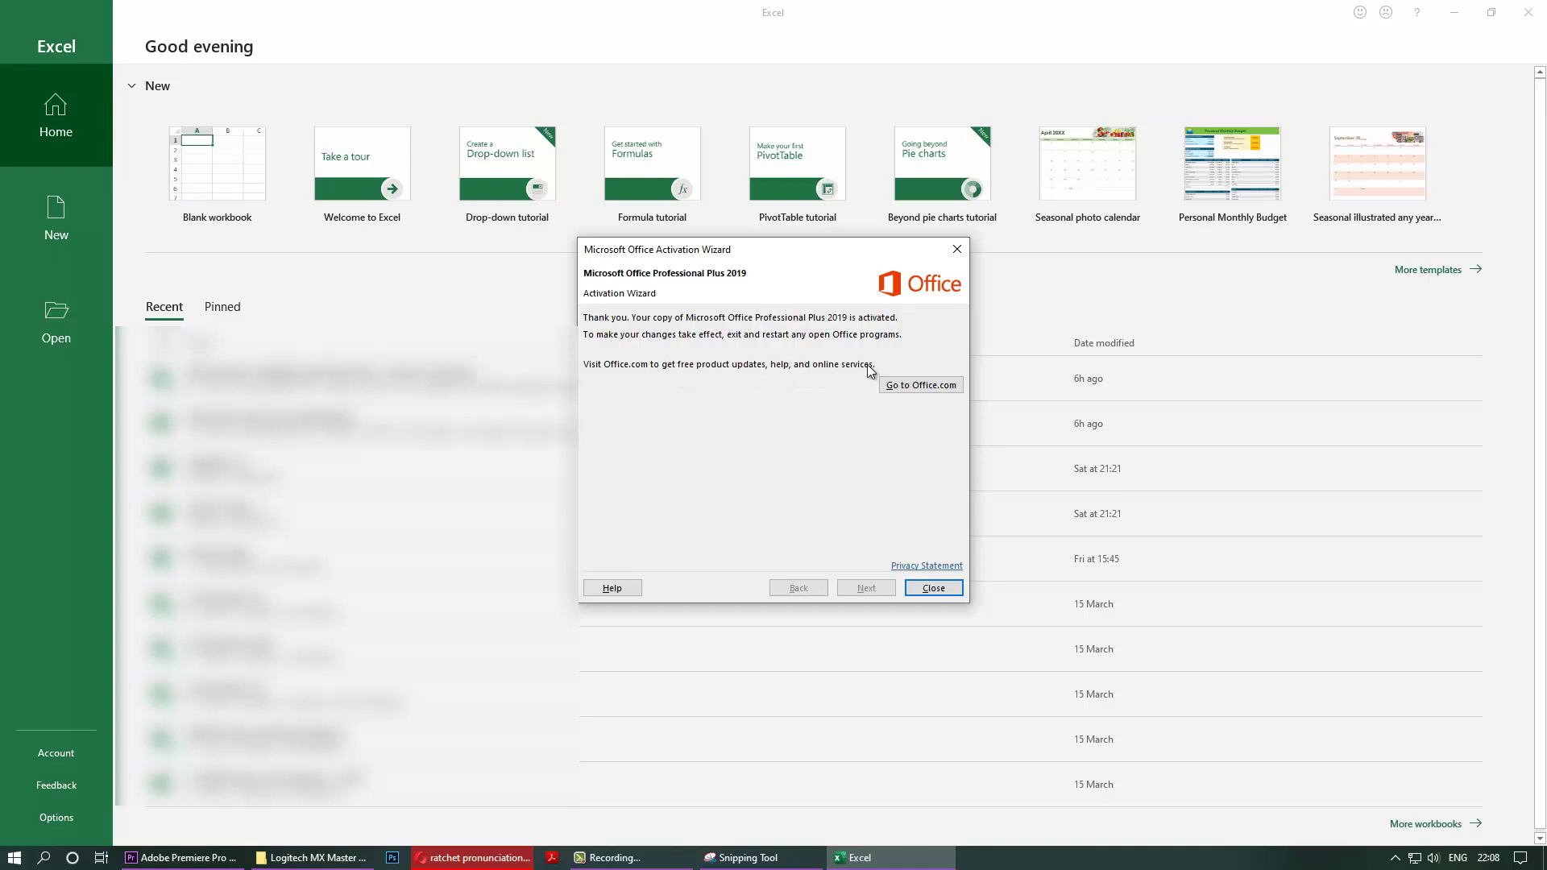
pyautogui.click(933, 588)
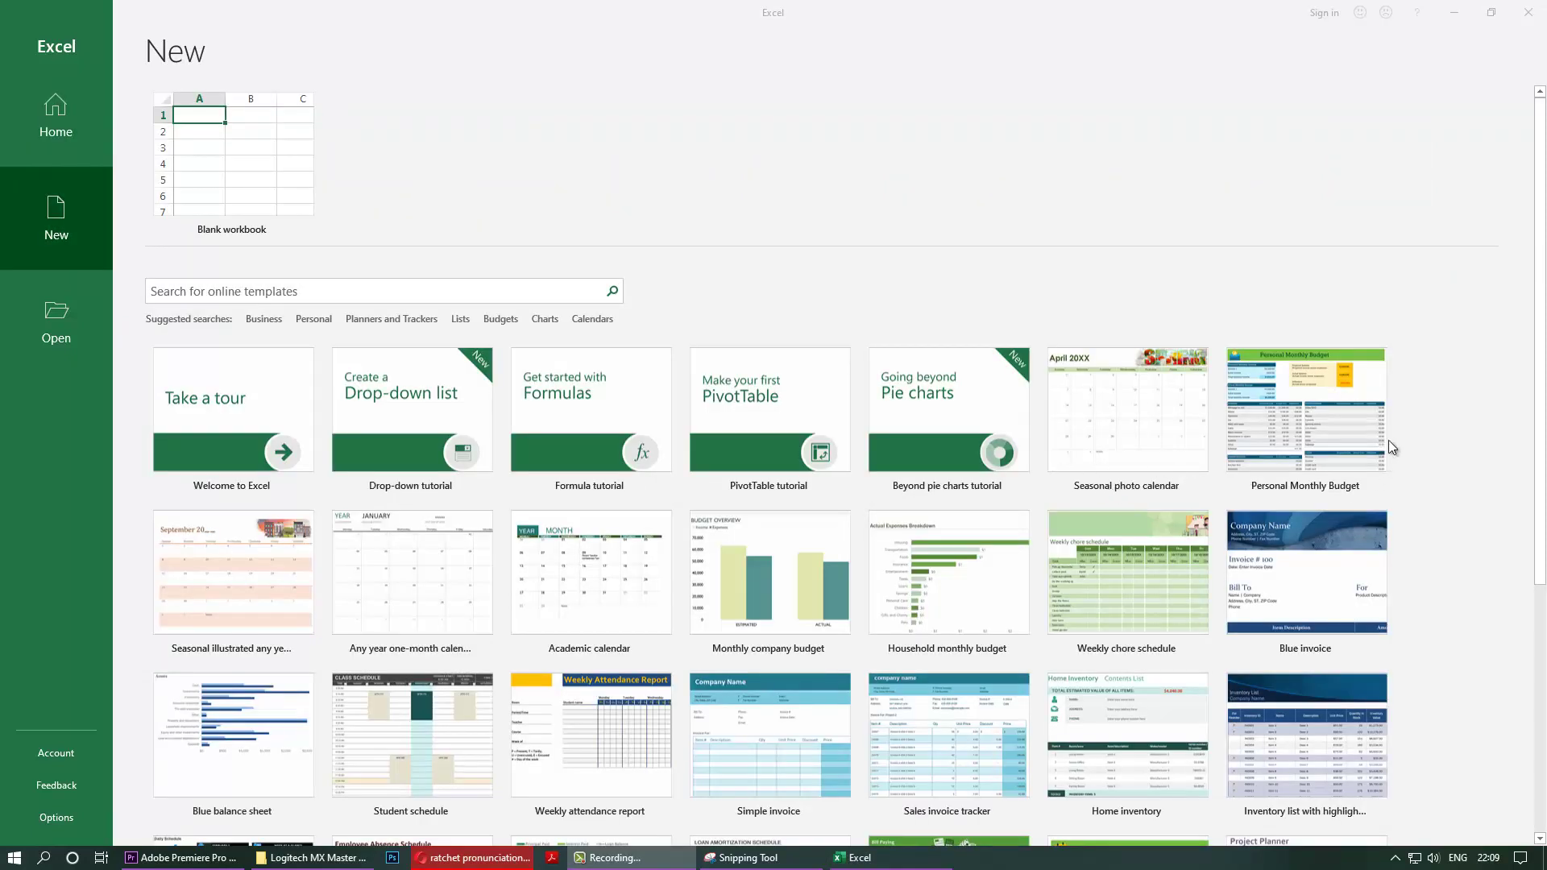
# Create a Personal Monthly Budget workbook and browse its sample budget sheet
pyautogui.click(1307, 413)
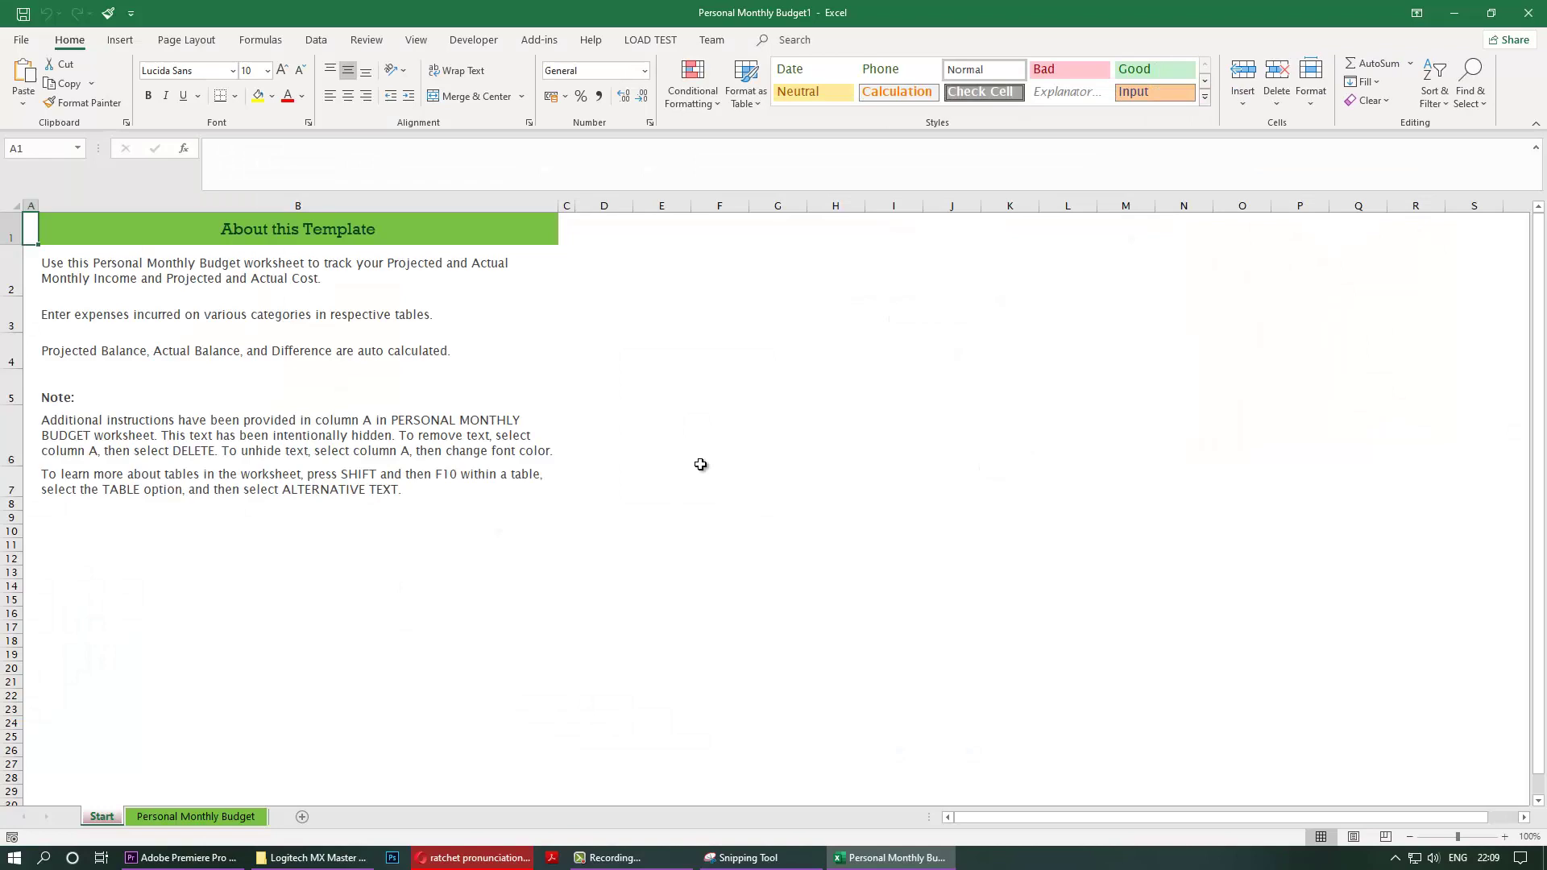
pyautogui.scroll(-4, 379, 473)
pyautogui.click(192, 817)
pyautogui.scroll(-10, 556, 605)
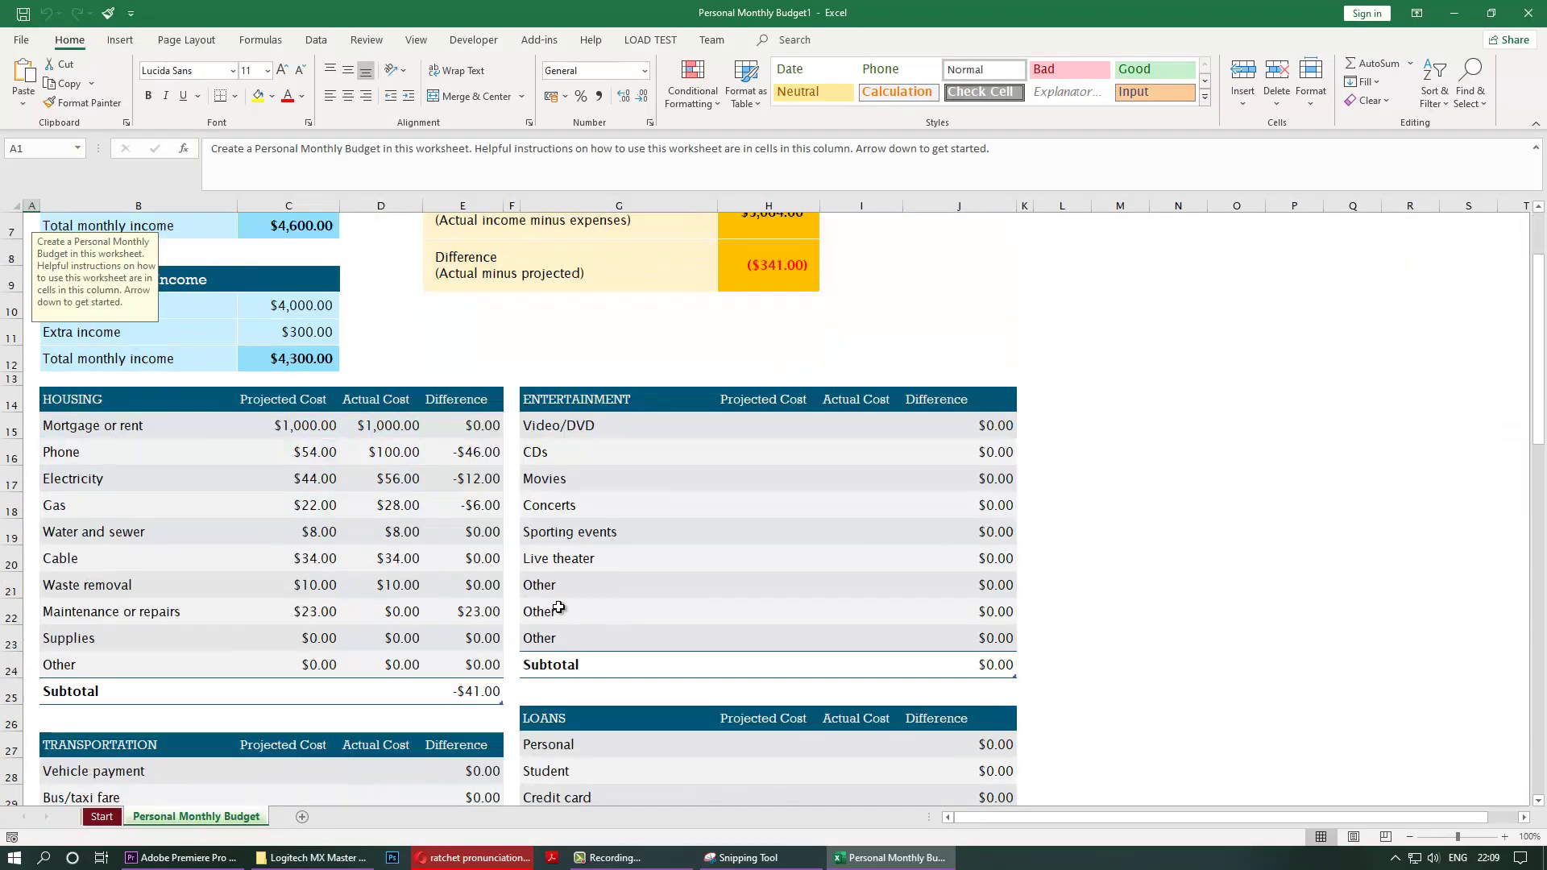
pyautogui.scroll(11, 558, 606)
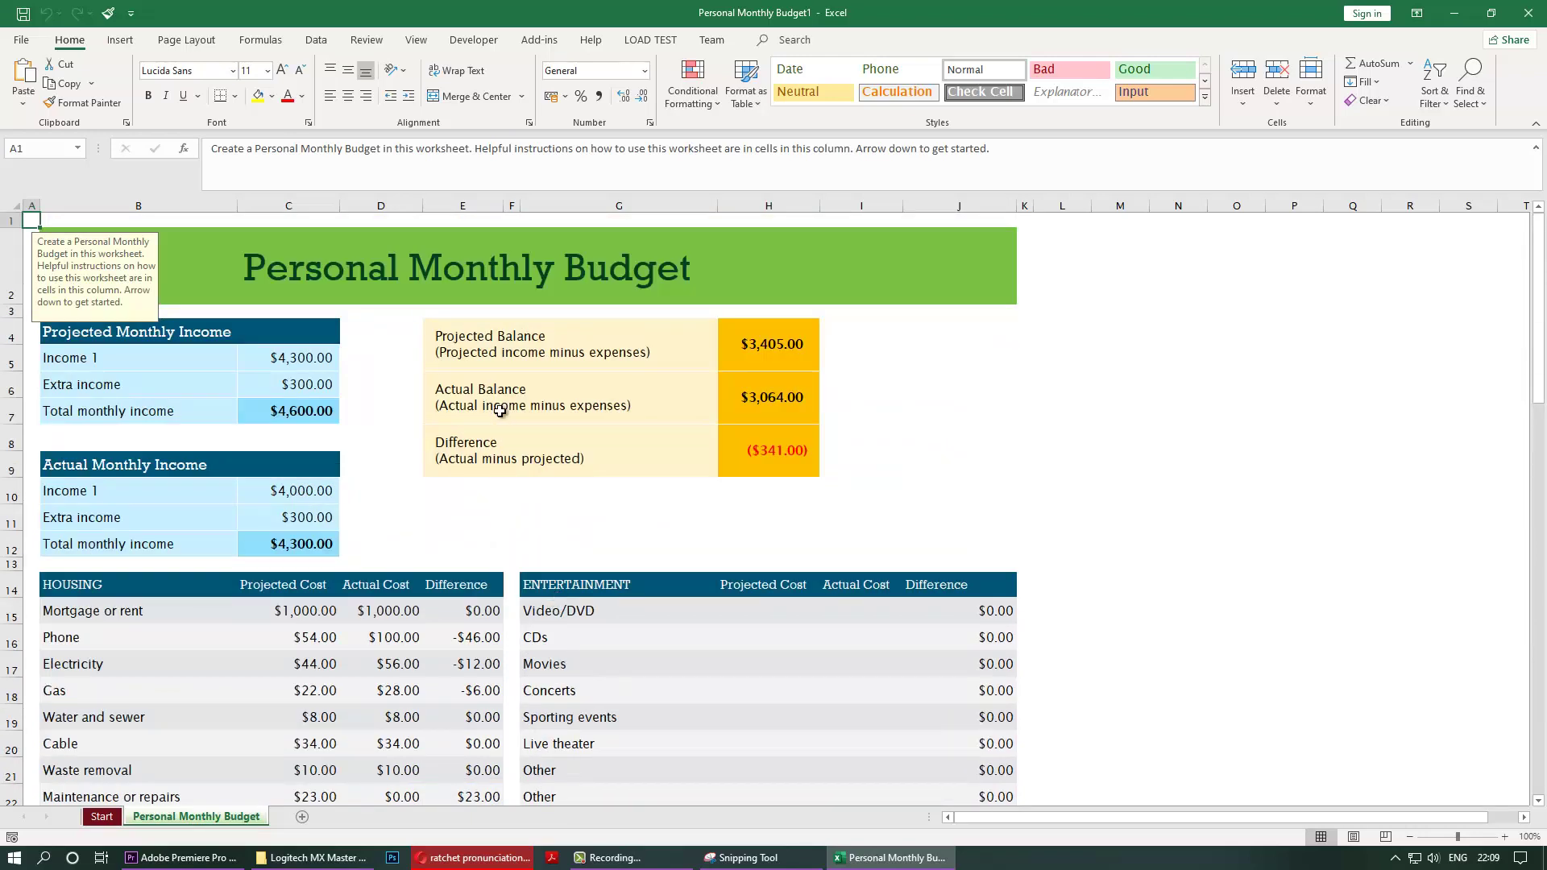
pyautogui.scroll(-12, 500, 411)
pyautogui.scroll(12, 551, 441)
pyautogui.scroll(-20, 536, 435)
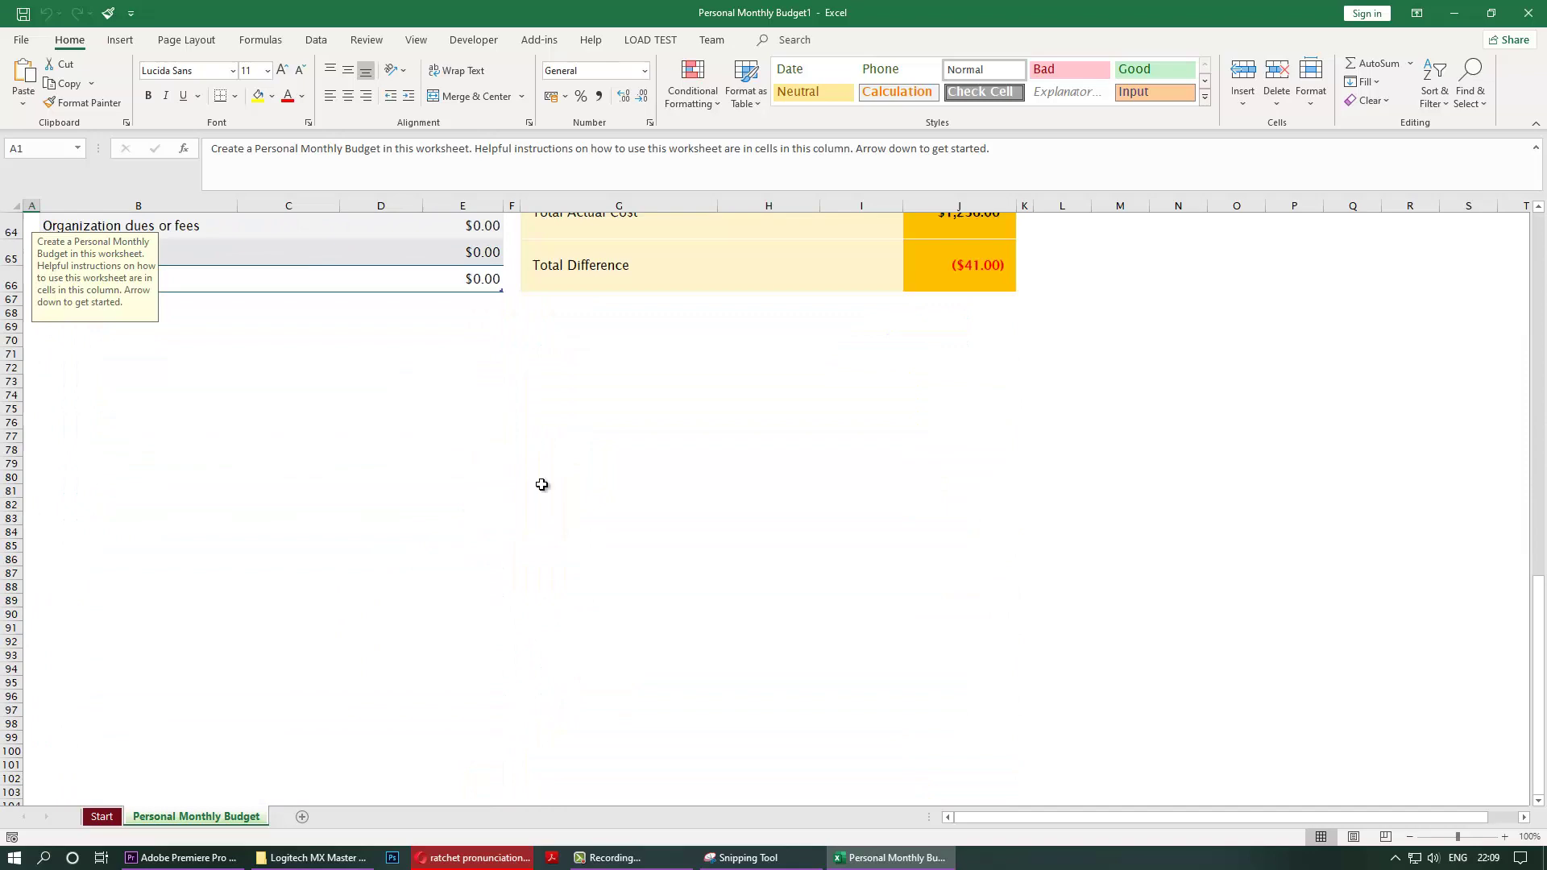
pyautogui.scroll(-3, 542, 485)
pyautogui.scroll(20, 553, 477)
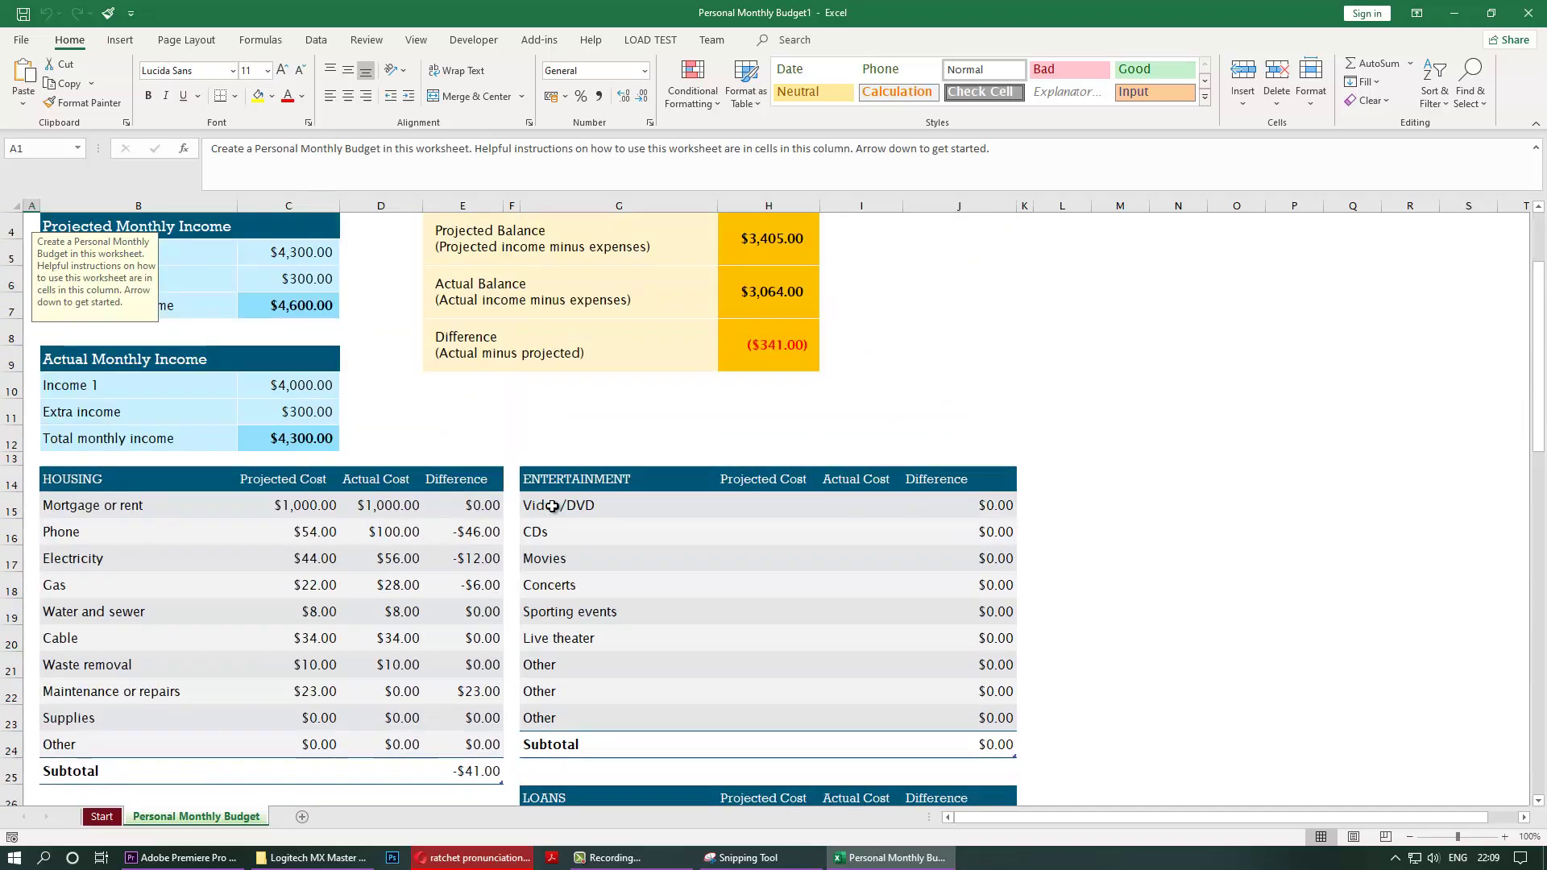
pyautogui.scroll(1, 553, 506)
pyautogui.press('Down')
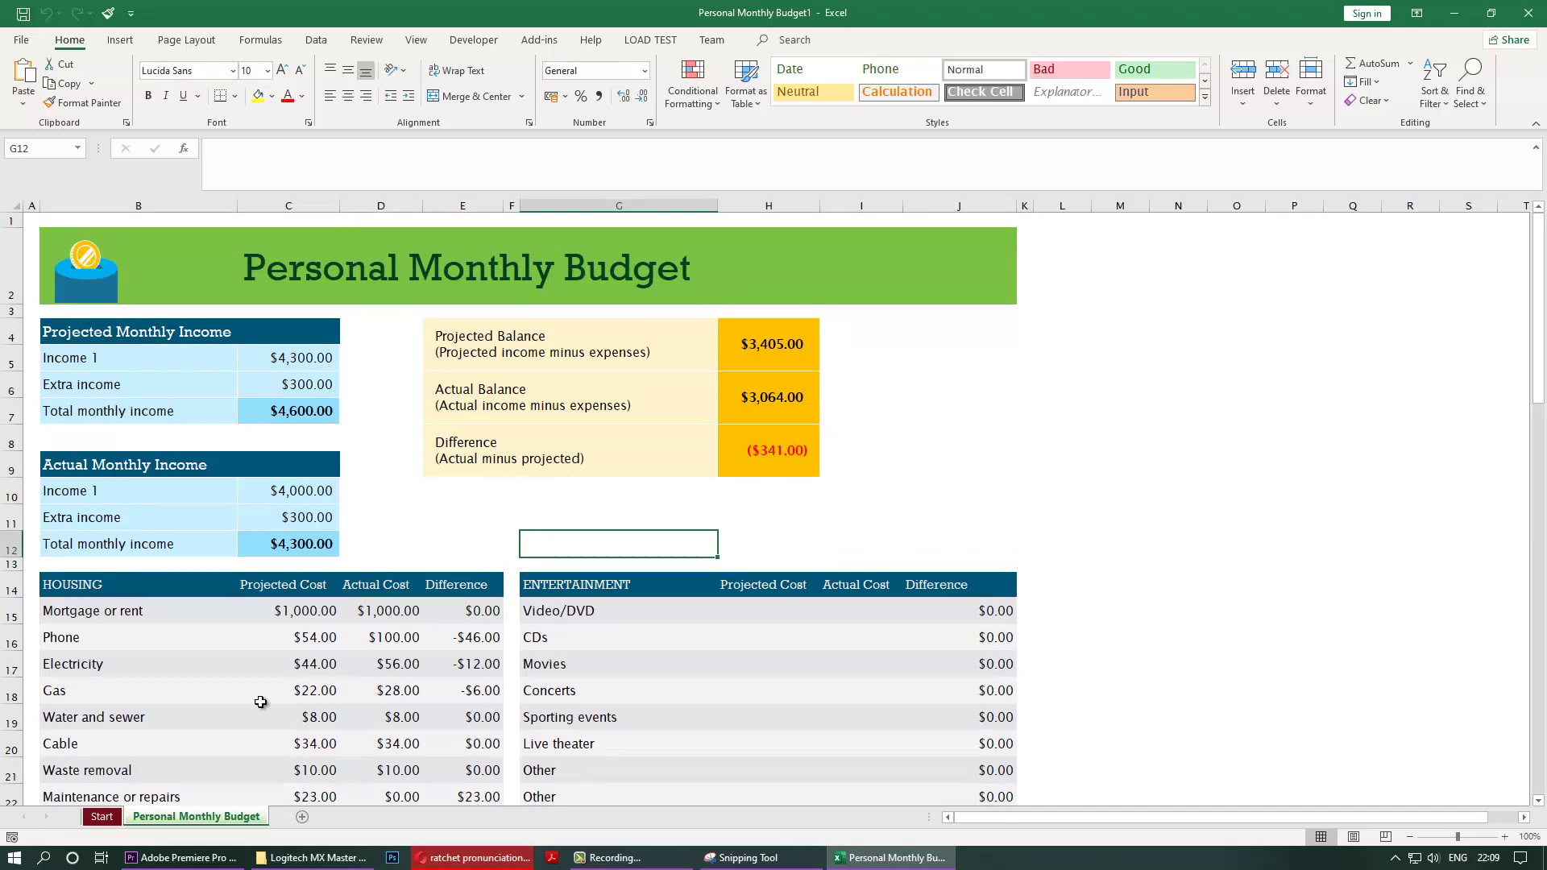
# Glance at the About this Template sheet, then return to the Personal Monthly Budget sheet
pyautogui.click(102, 816)
pyautogui.click(225, 812)
pyautogui.scroll(-10, 564, 594)
pyautogui.scroll(8, 554, 596)
pyautogui.scroll(2, 555, 595)
pyautogui.scroll(-2, 645, 548)
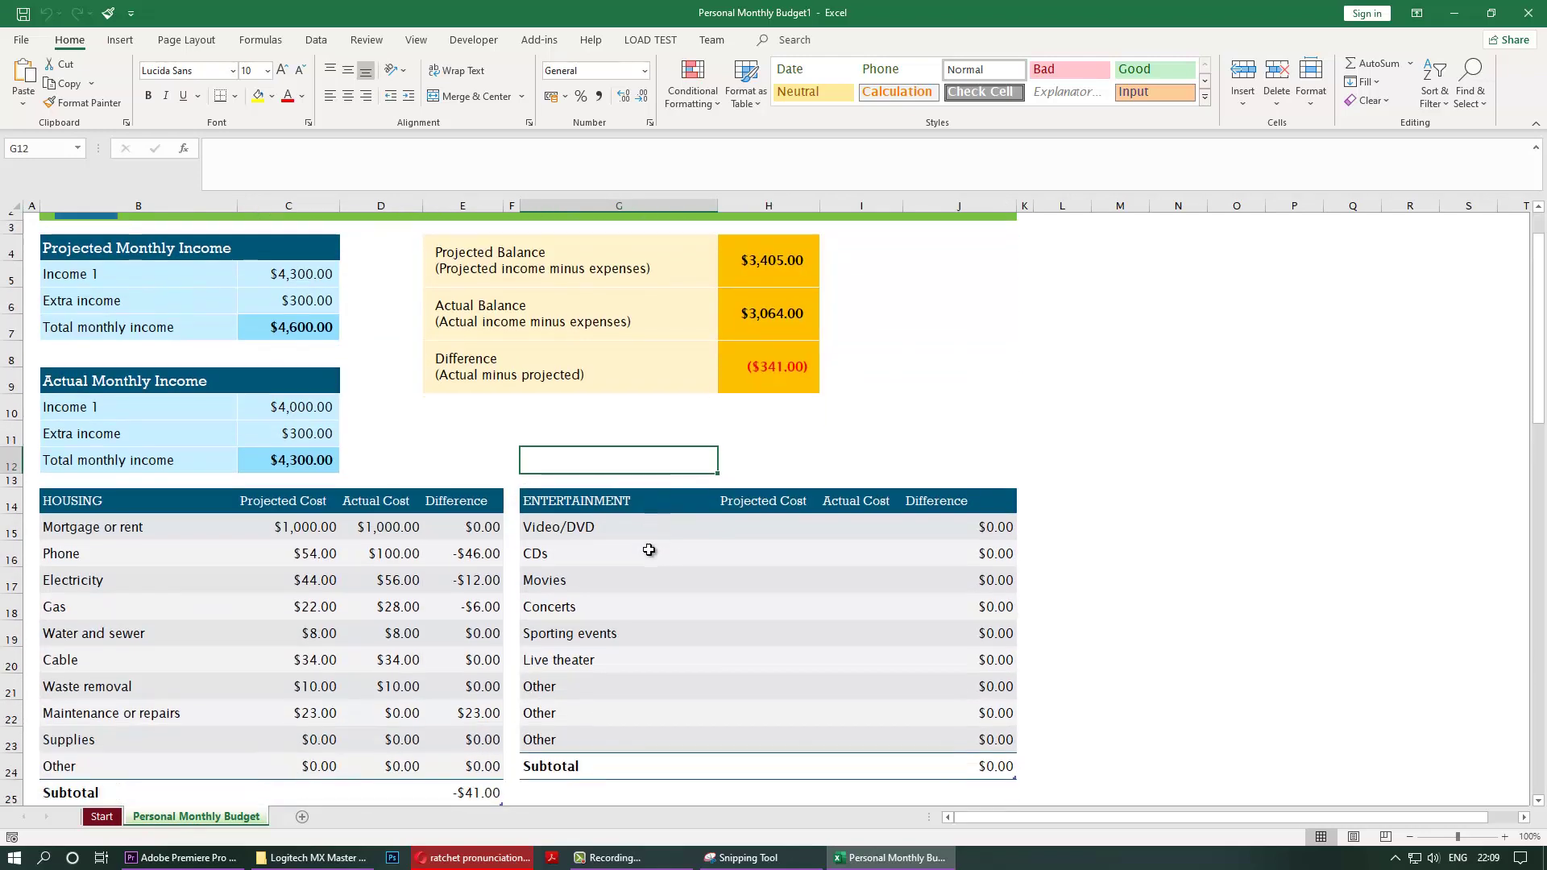